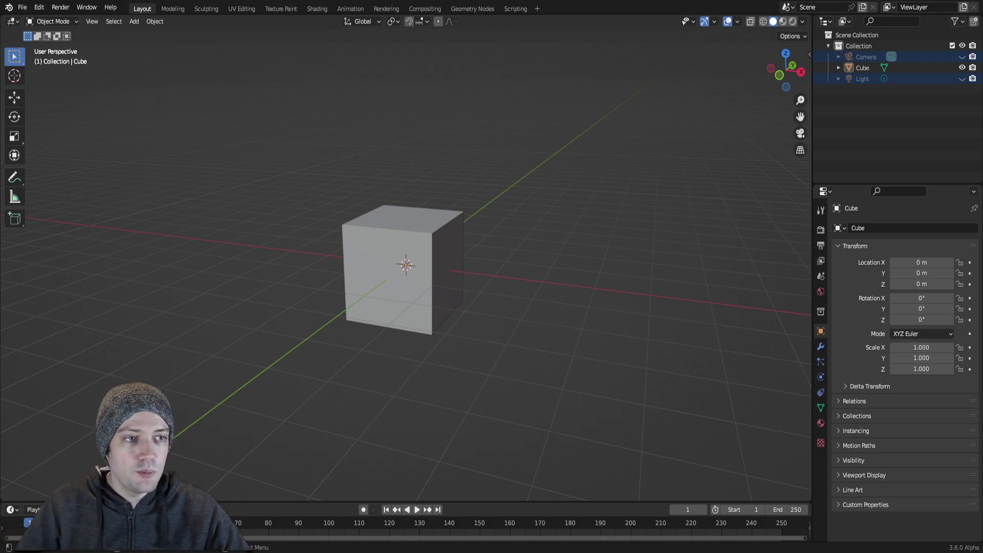
- Show the AnimExtras onion skinning settings and select the cube
key(n)
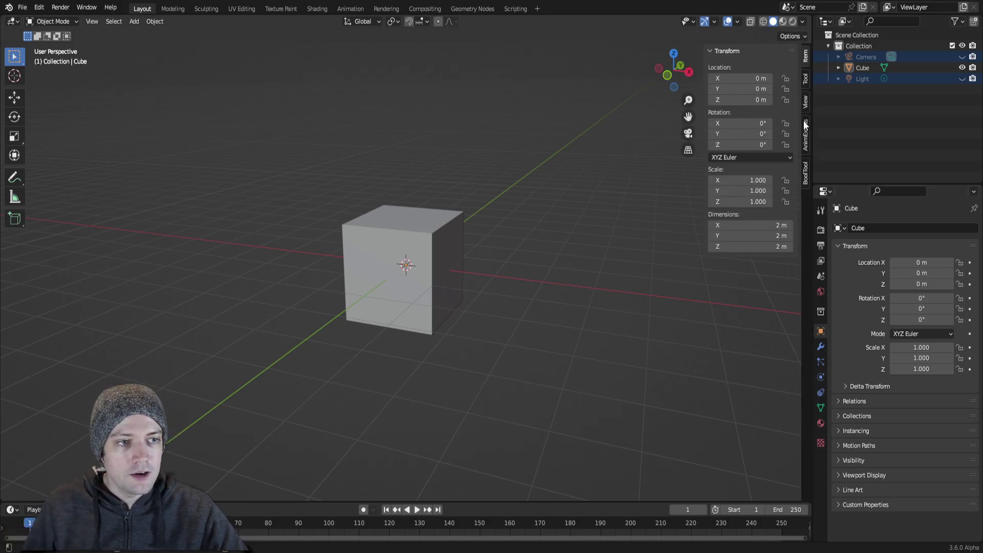
click(807, 142)
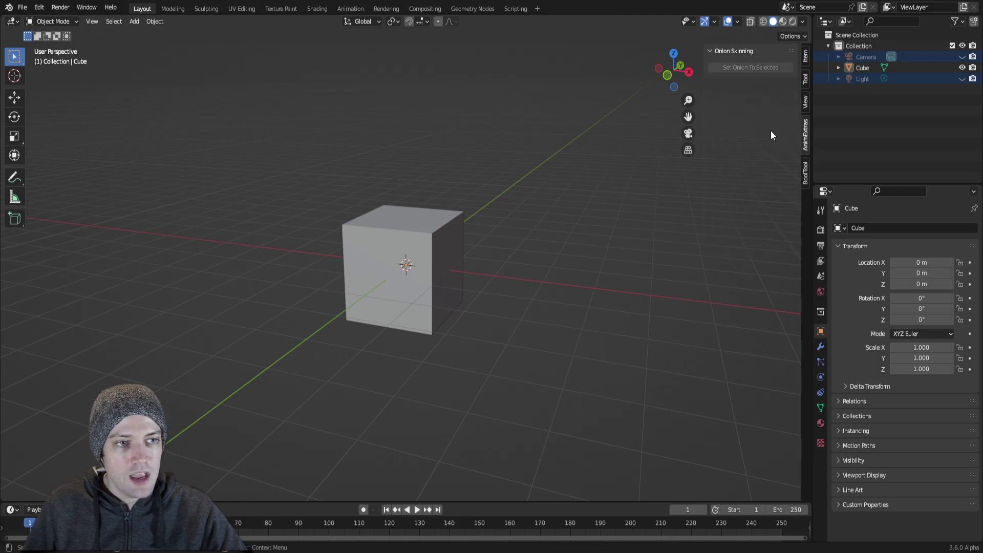
click(356, 262)
- Turn on auto keying and choose an active keying set covering location, rotation and scale
click(363, 510)
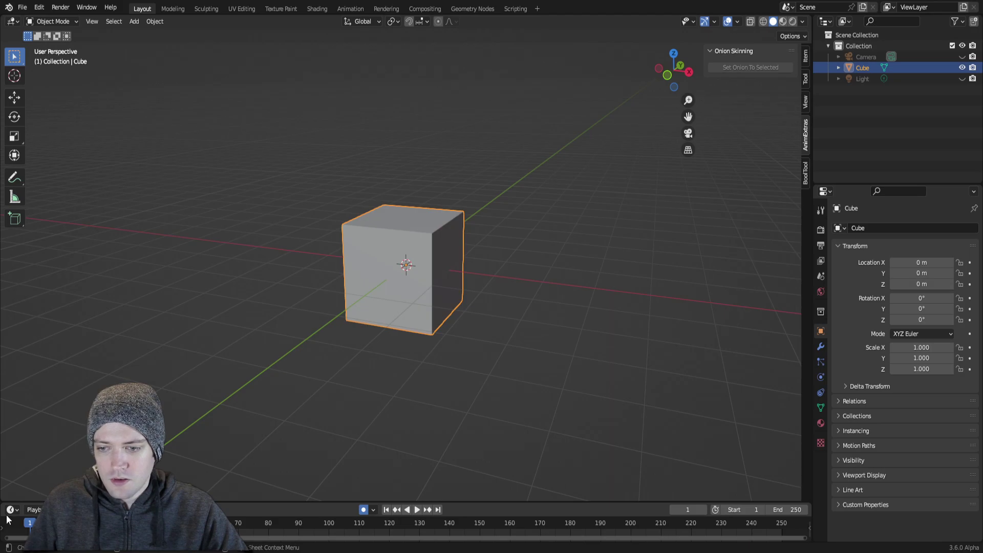
click(67, 510)
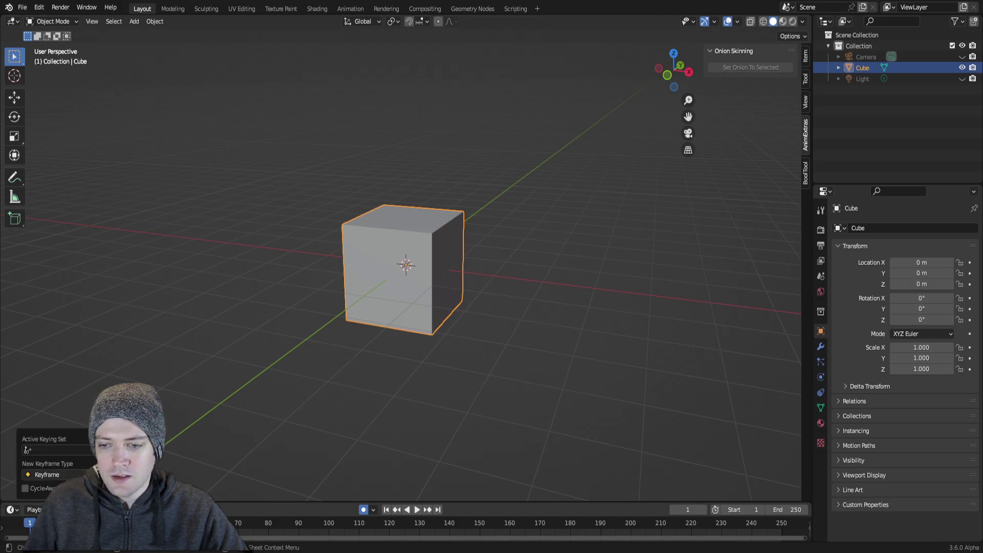
click(60, 451)
click(54, 388)
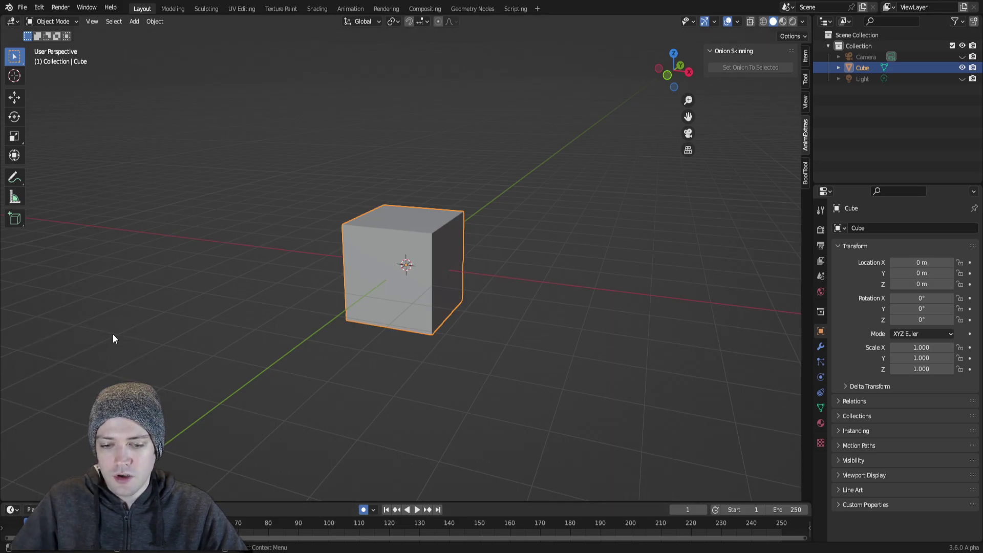
- Keyframe the cube at frame 1 by moving it along the X axis to about -7.14 m
middle_drag(288, 345, 299, 351)
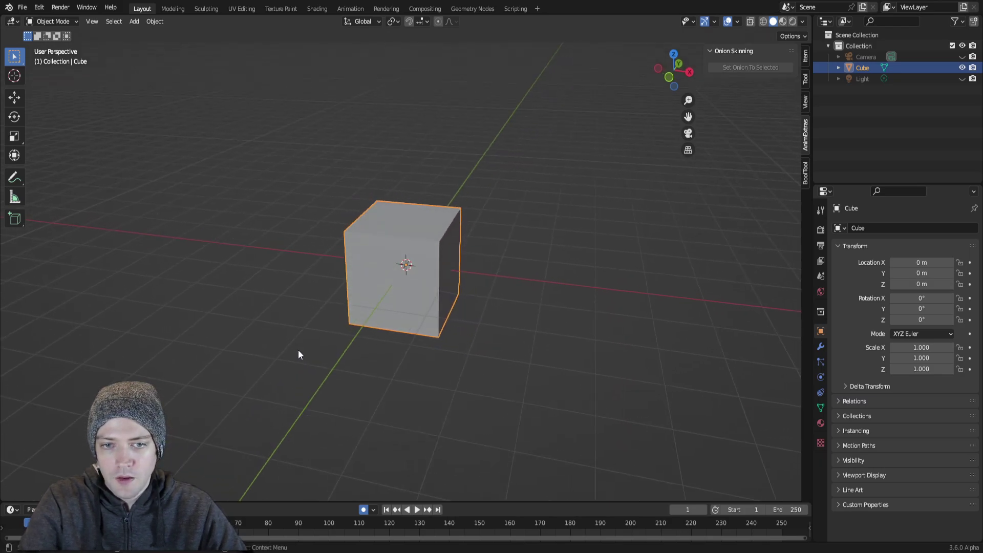
scroll(299, 352, down, 2)
key(g)
key(x)
click(244, 288)
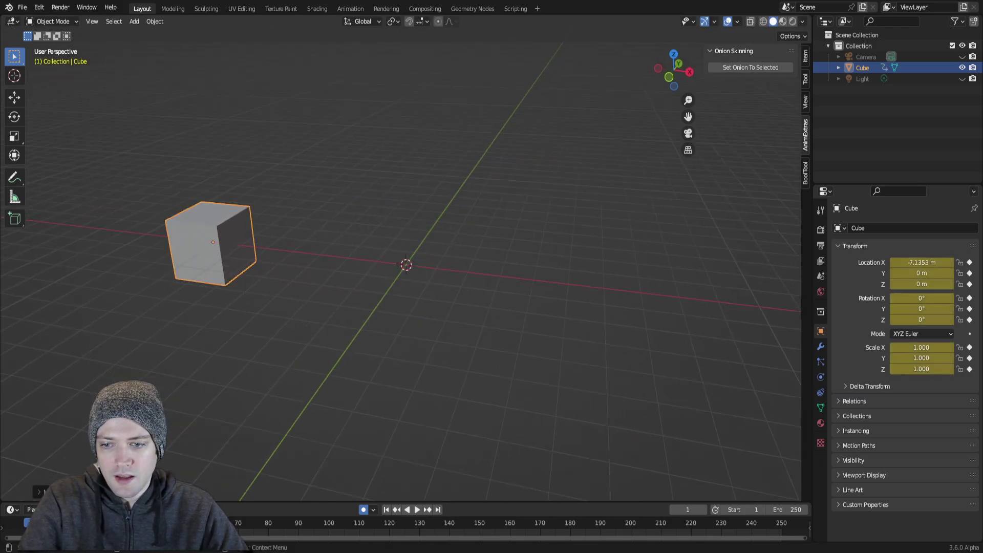
- At frame 10, keyframe the cube moved in the positive X direction past the world origin
key(space)
key(space)
key(g)
key(x)
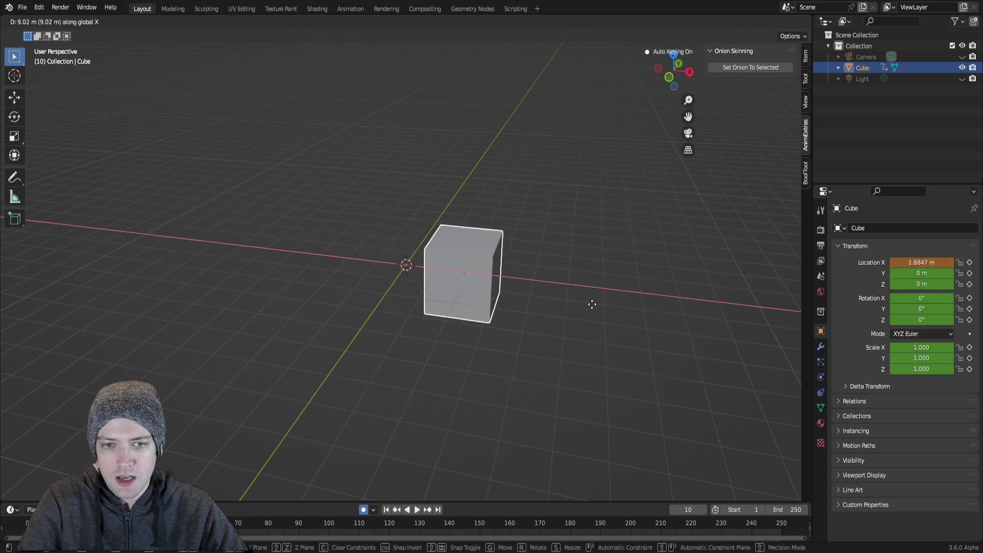
click(534, 303)
- At frame 20, keyframe the cube moved along the X axis to about 5.27 m
key(Up)
key(g)
key(x)
click(615, 294)
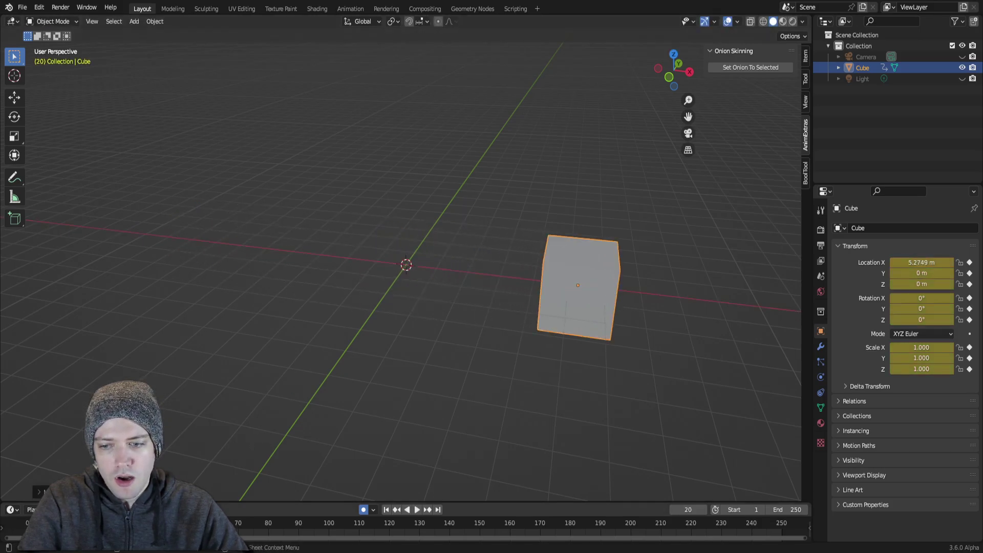
- At frame 30, keyframe the cube raised along the Z axis to about 5.4 m
key(Up)
key(g)
key(z)
click(443, 169)
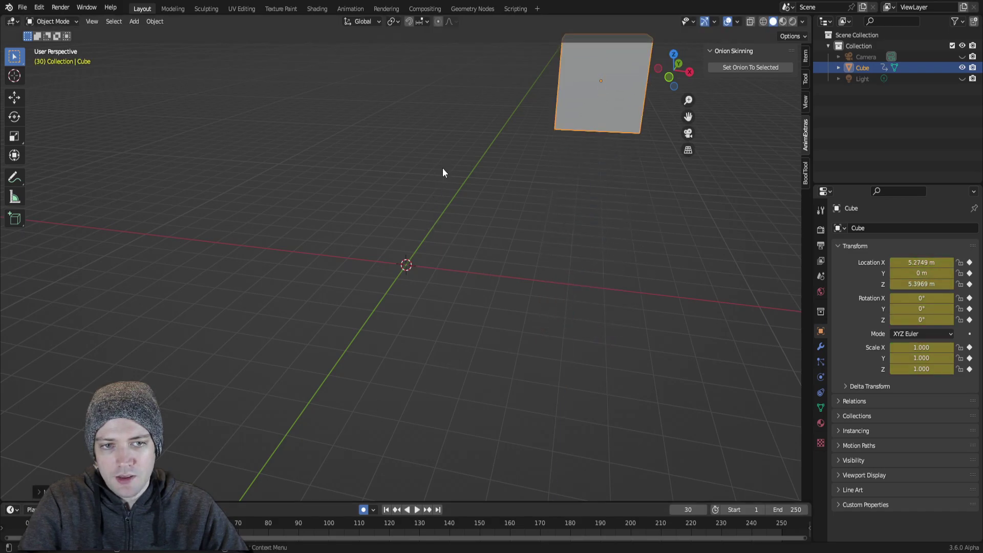
- At frame 40, keyframe the raised cube moved back along the X axis to the negative side
key(Up)
key(space)
key(space)
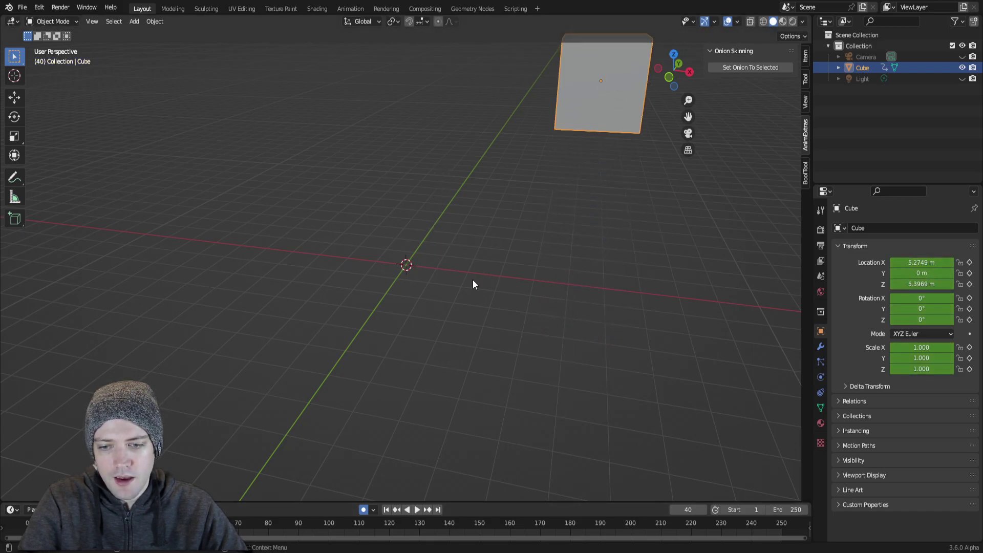
key(g)
key(x)
click(213, 141)
- Return to frame 1, set the cube as the onion skinning object with drawing on, and set the amount to 4
key(shift+Left)
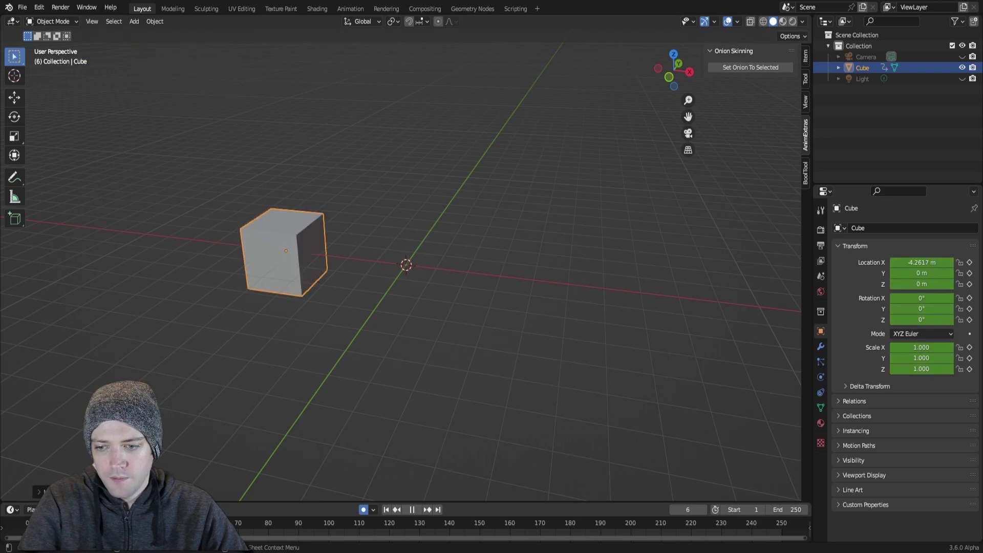
click(720, 68)
click(720, 68)
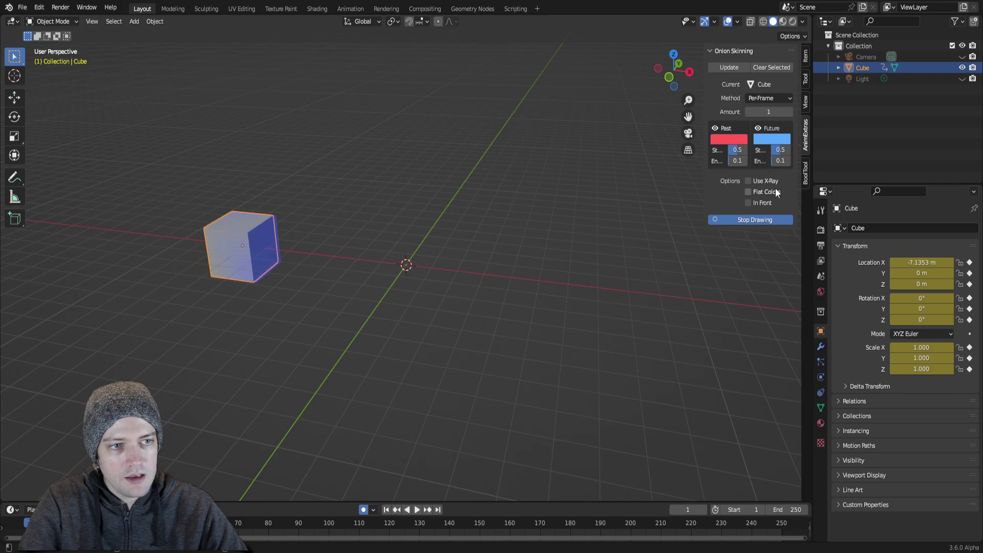
click(789, 112)
click(789, 112)
click(789, 112)
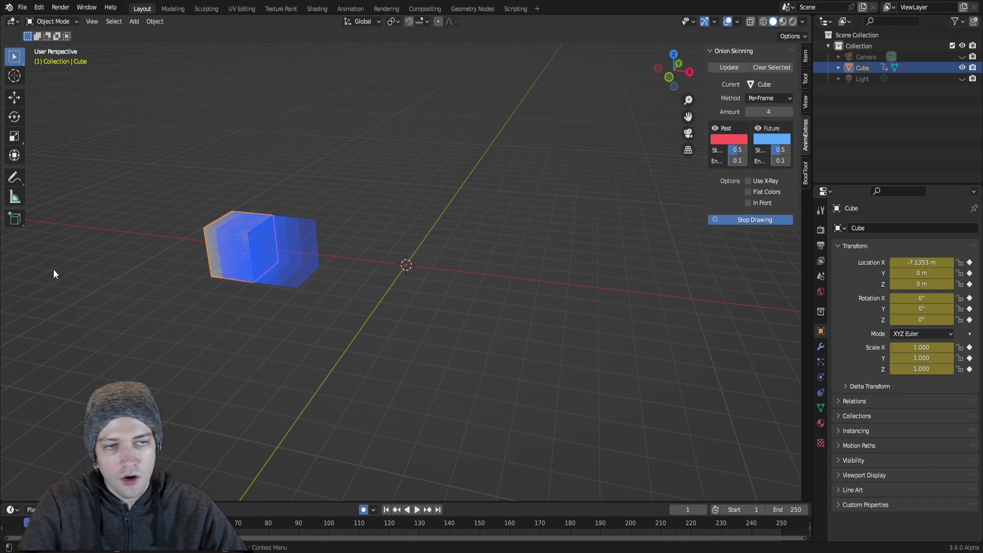
- Play and step through the animation to examine the past and future onion skins around the cube
scroll(146, 321, up, 2)
shift+middle_drag(147, 321, 257, 335)
middle_drag(235, 217, 487, 278)
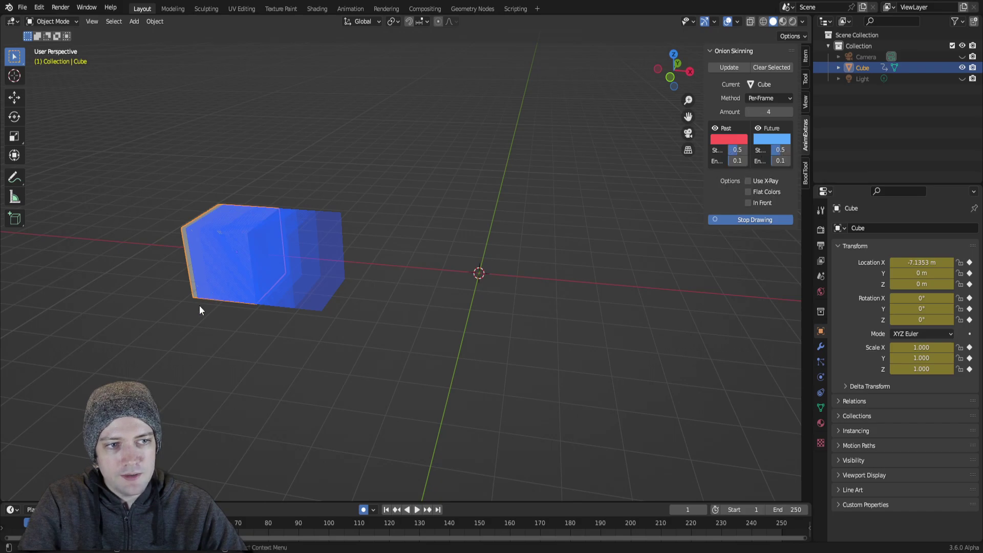
key(space)
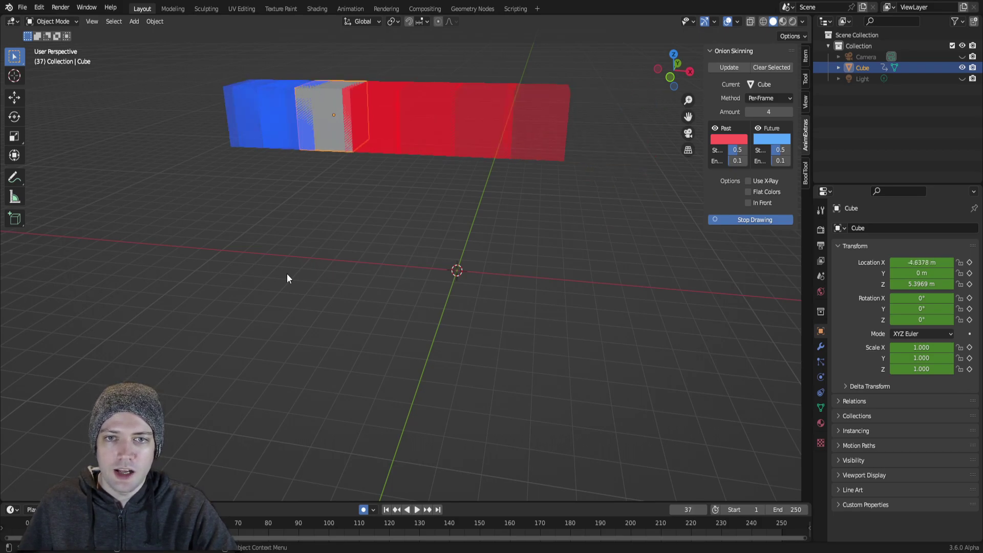
key(shift+ctrl+space)
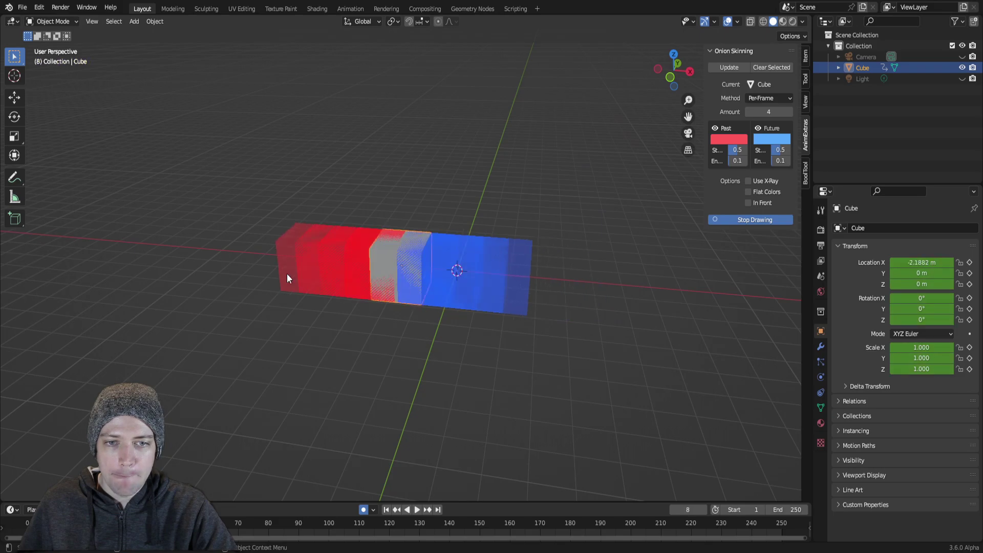
key(Left)
key(Left)
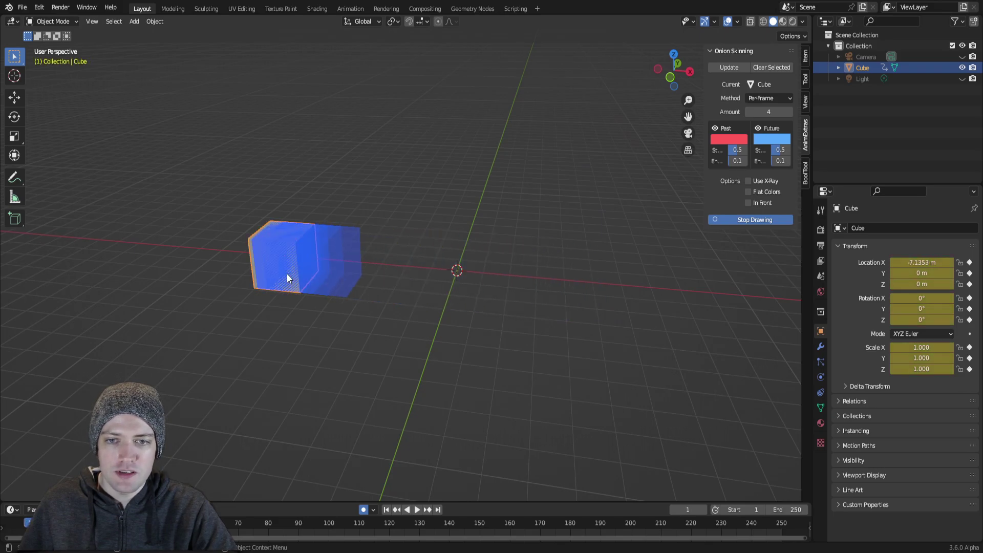
key(Right)
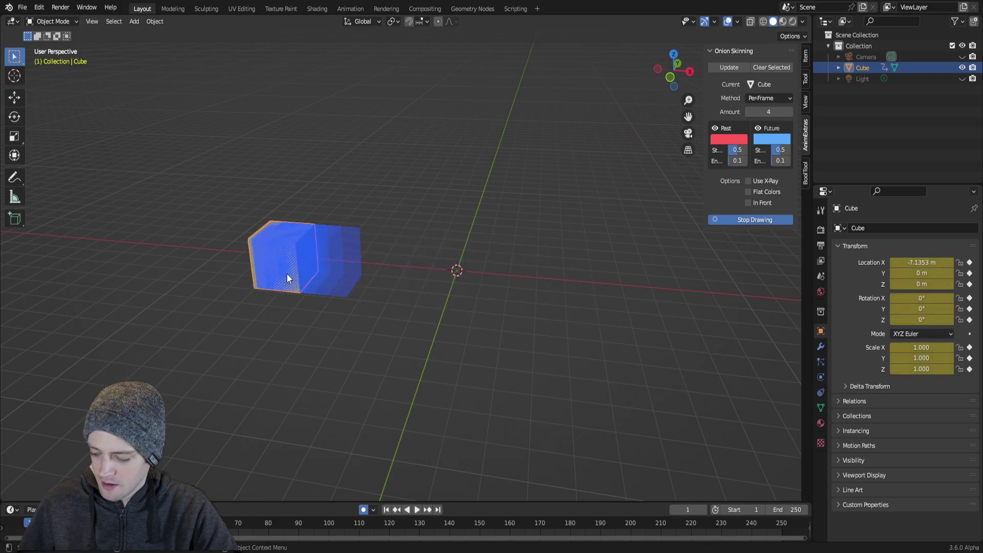